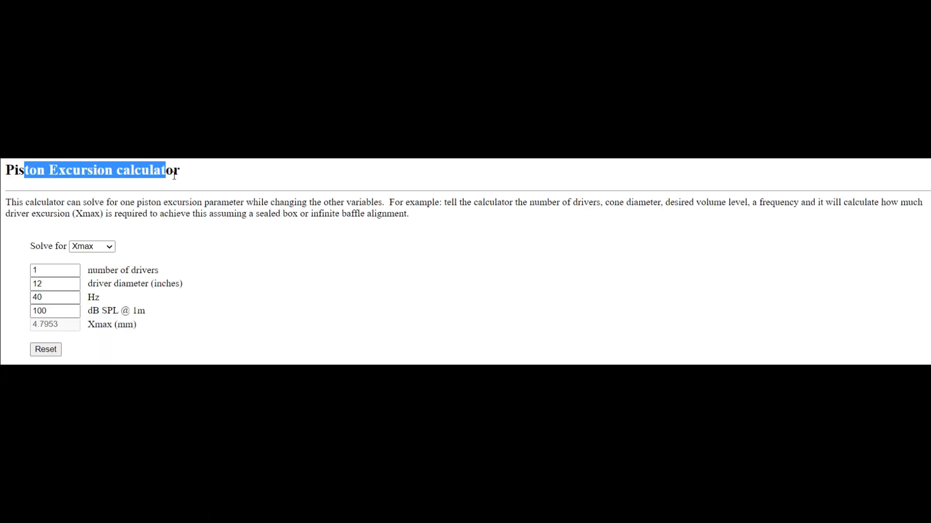
Switch the calculator to solve for dB SPL at 1m, keeping Xmax 4.7953 mm as an input.
{"action": "left_click_drag", "start_coordinate": [173, 172], "coordinate": [180, 171]}
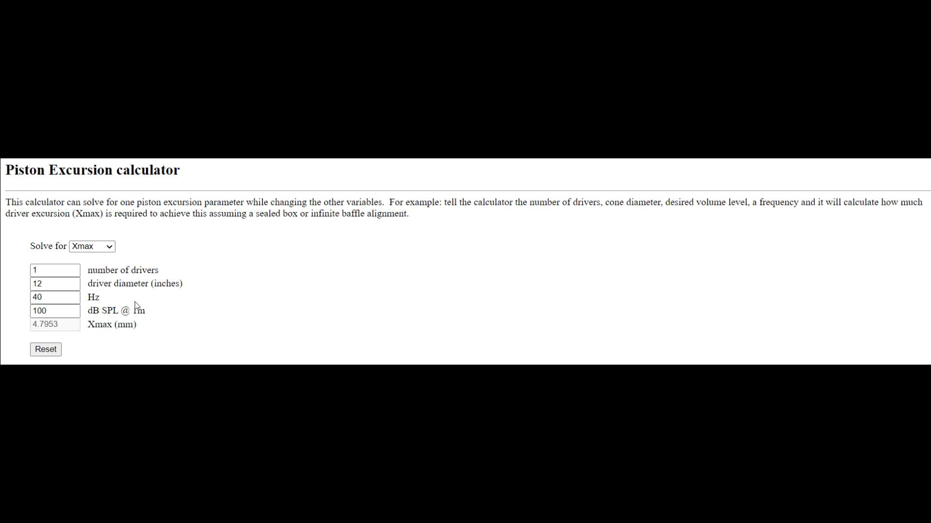
{"action": "left_click", "coordinate": [110, 247]}
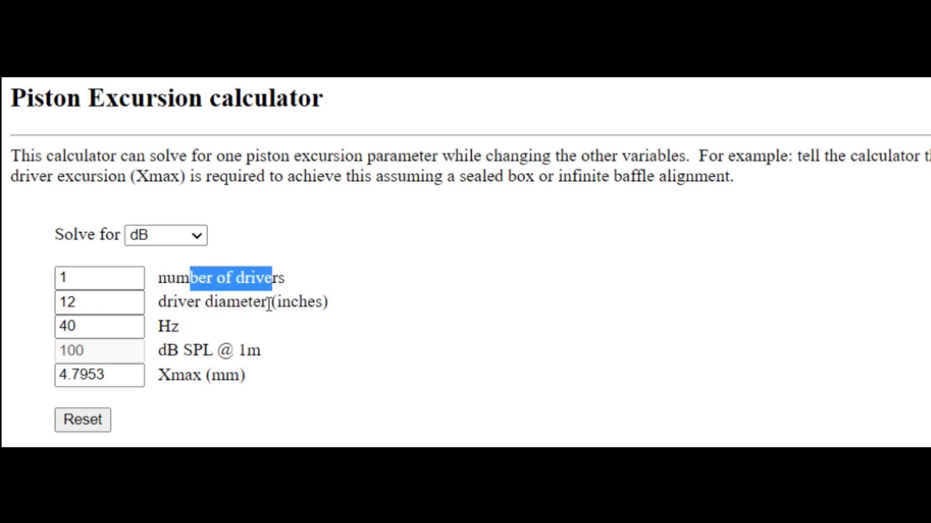
{"action": "left_click_drag", "start_coordinate": [156, 377], "coordinate": [254, 384]}
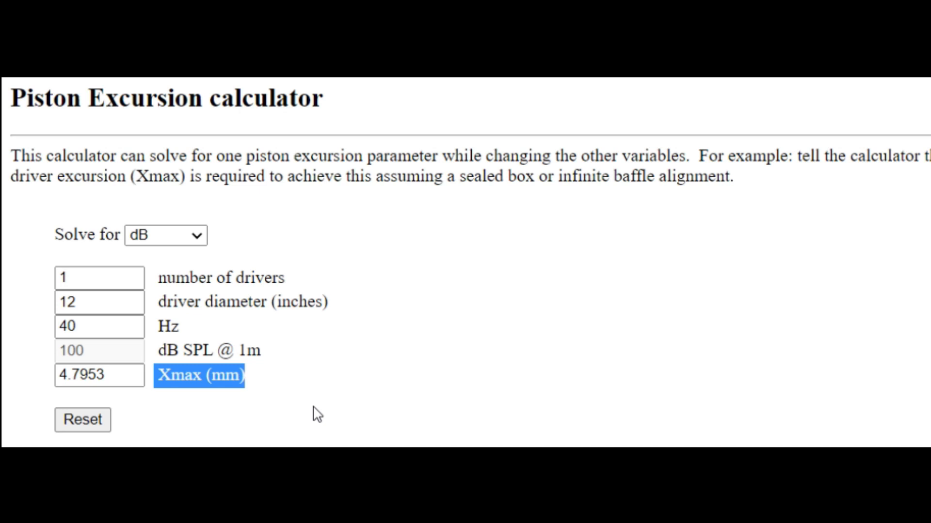
{"action": "left_click", "coordinate": [210, 373]}
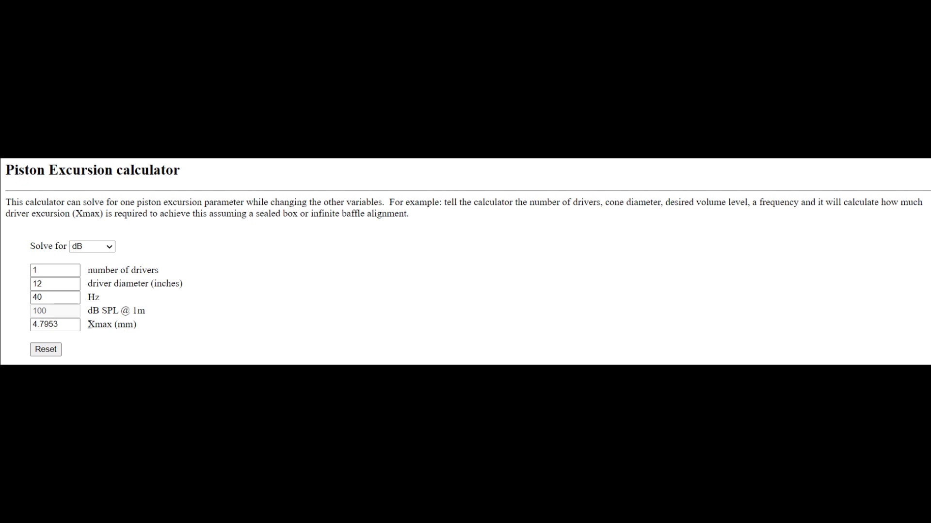
{"action": "double_click", "coordinate": [46, 325]}
{"action": "left_click_drag", "start_coordinate": [88, 311], "coordinate": [130, 310]}
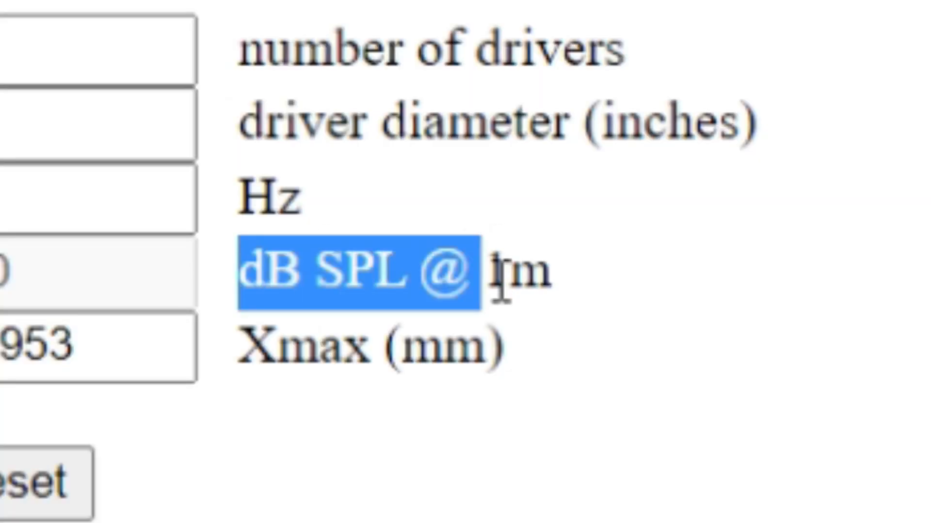
{"action": "left_click_drag", "start_coordinate": [473, 269], "coordinate": [551, 269]}
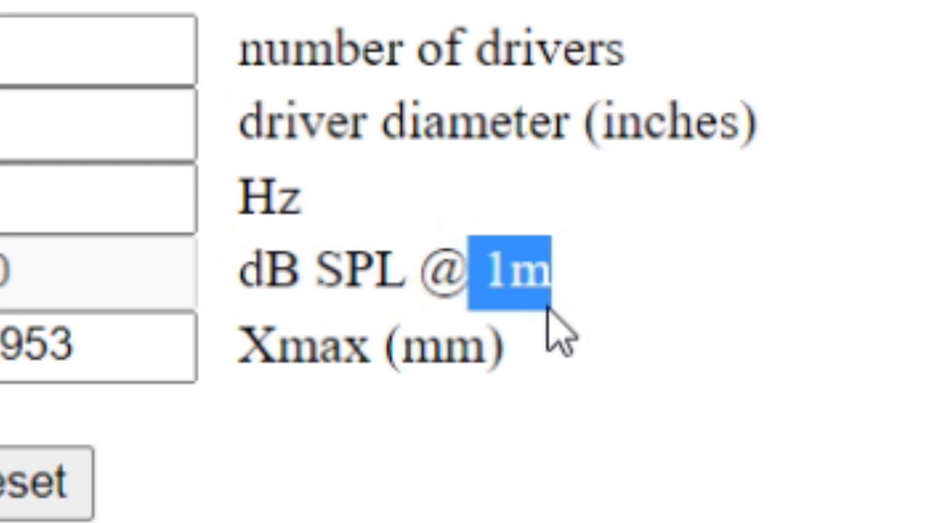
{"action": "left_click", "coordinate": [594, 287]}
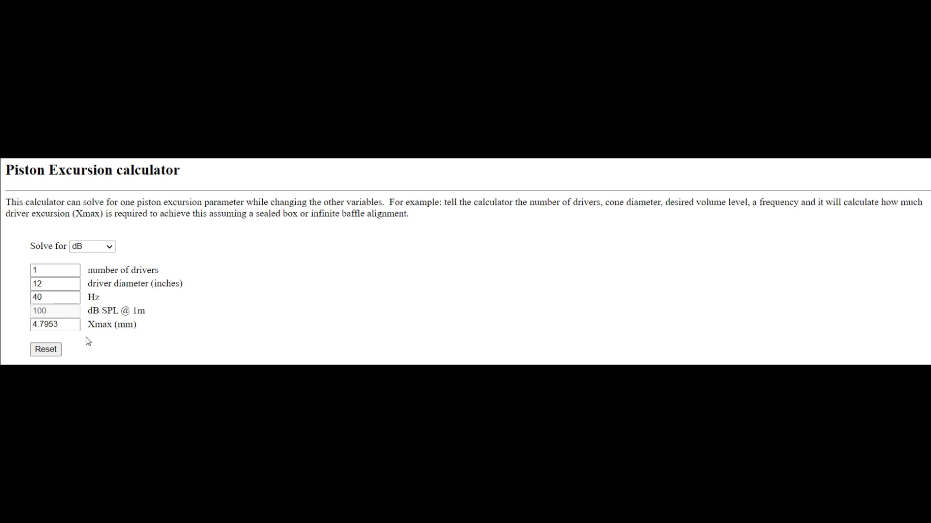
{"action": "left_click", "coordinate": [70, 299]}
Enter 2 drivers of 6.5 inch at 20 Hz with 10 mm Xmax, giving 89.7124 dB.
{"action": "left_click", "coordinate": [44, 269]}
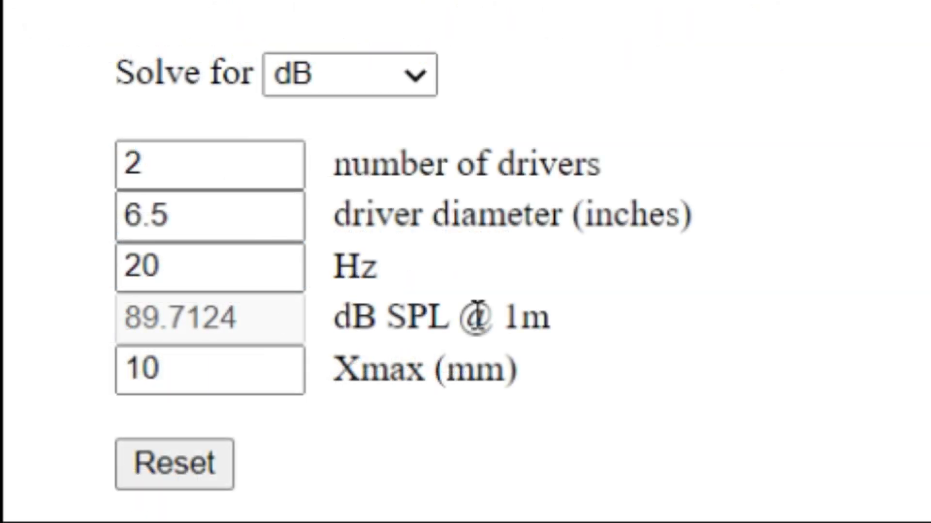
{"action": "left_click", "coordinate": [211, 276]}
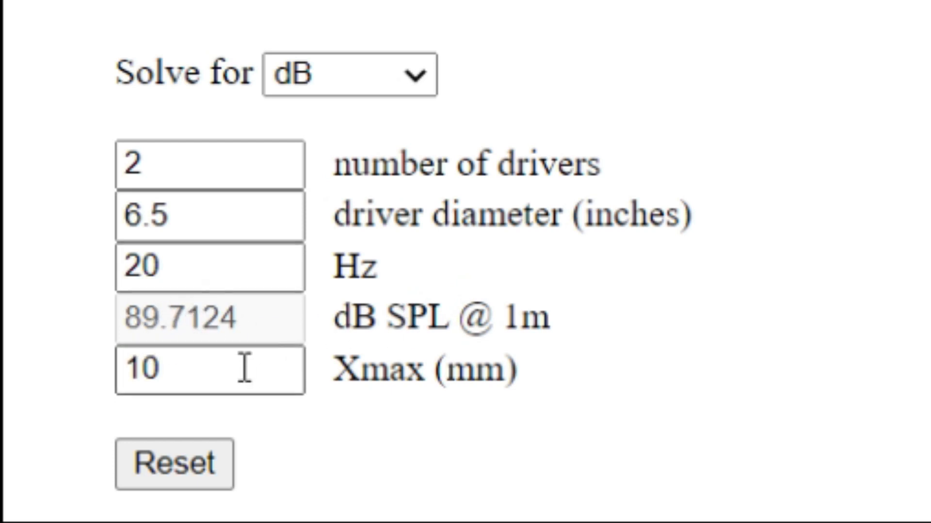
Raise Xmax to 15.5 mm so the level reads 93.519 dB SPL at 1m.
{"action": "left_click_drag", "start_coordinate": [200, 369], "coordinate": [102, 385]}
{"action": "double_click", "coordinate": [139, 369]}
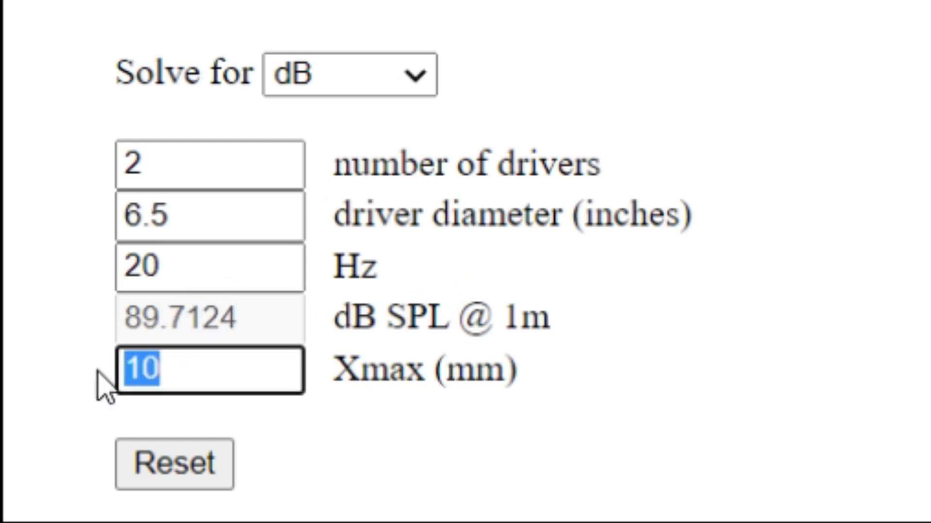
{"action": "type", "text": "15.5"}
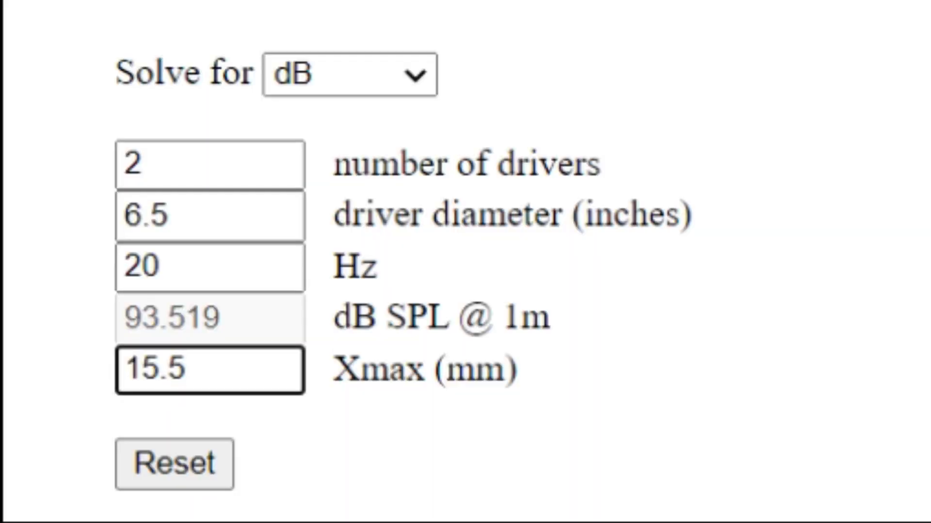
{"action": "double_click", "coordinate": [250, 173]}
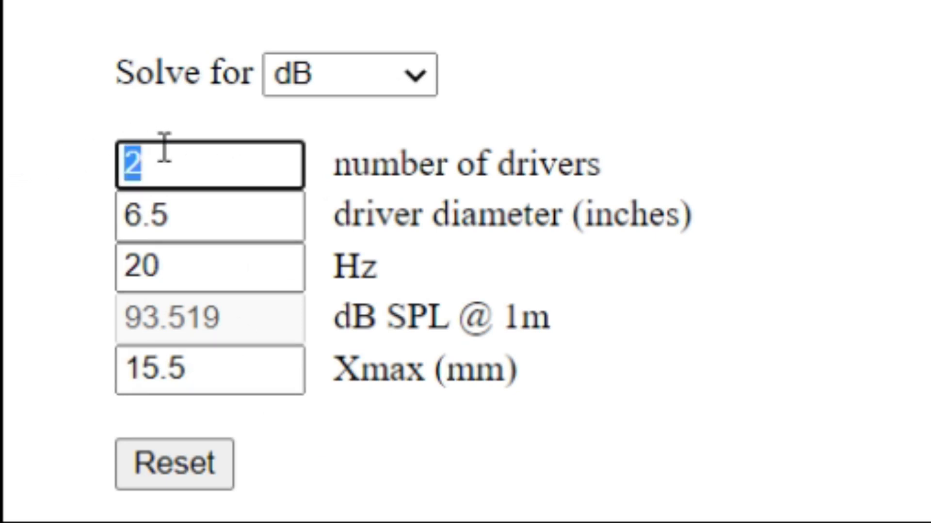
{"action": "type", "text": "1"}
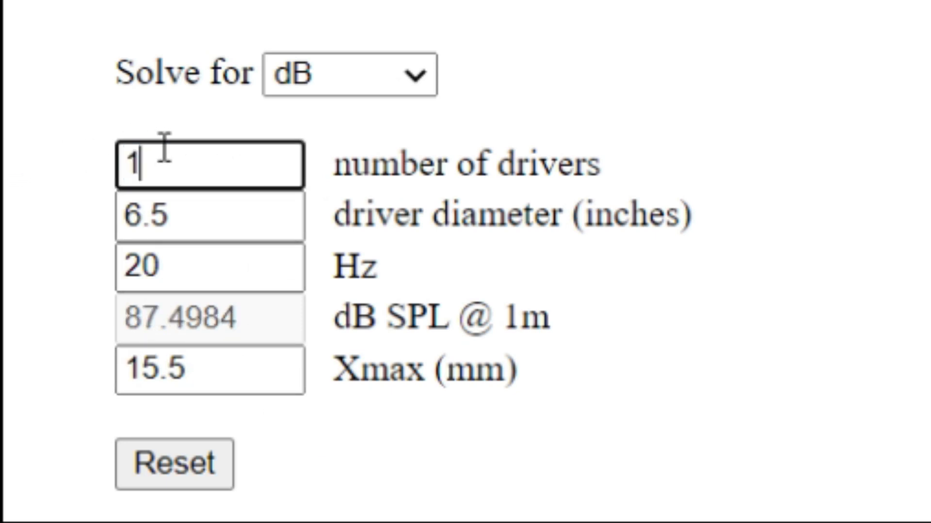
Change the driver diameter from 6.5 to 12 inches, yielding 98.1491 dB SPL at 1 m.
{"action": "double_click", "coordinate": [247, 222]}
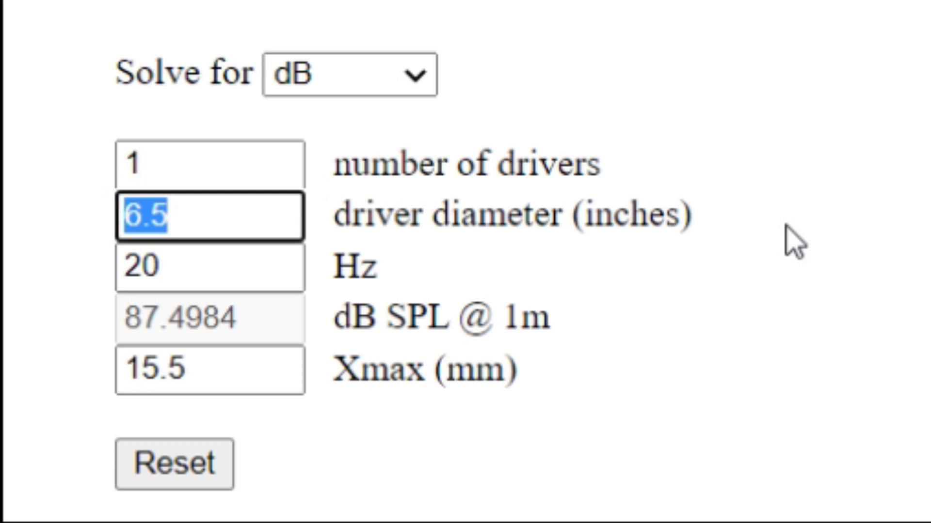
{"action": "type", "text": "12"}
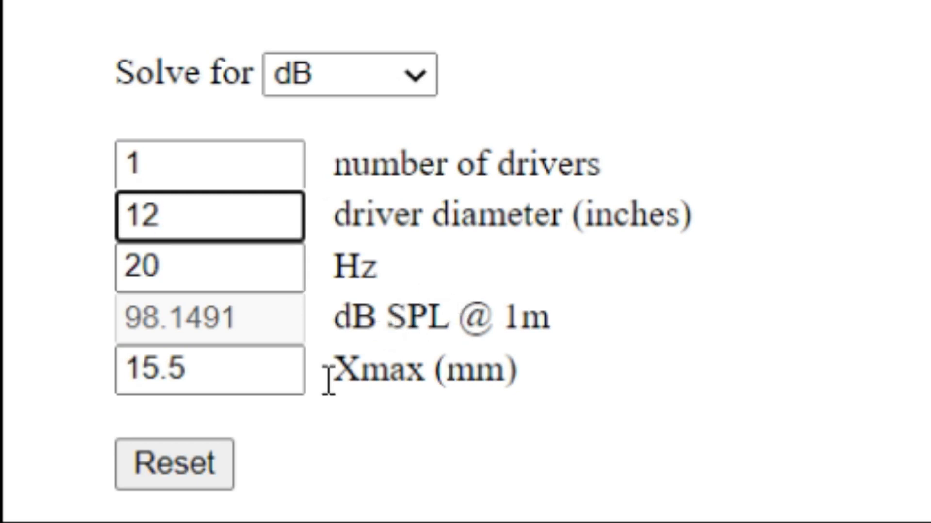
{"action": "double_click", "coordinate": [232, 370]}
{"action": "left_click", "coordinate": [338, 367]}
{"action": "left_click_drag", "start_coordinate": [338, 368], "coordinate": [542, 372]}
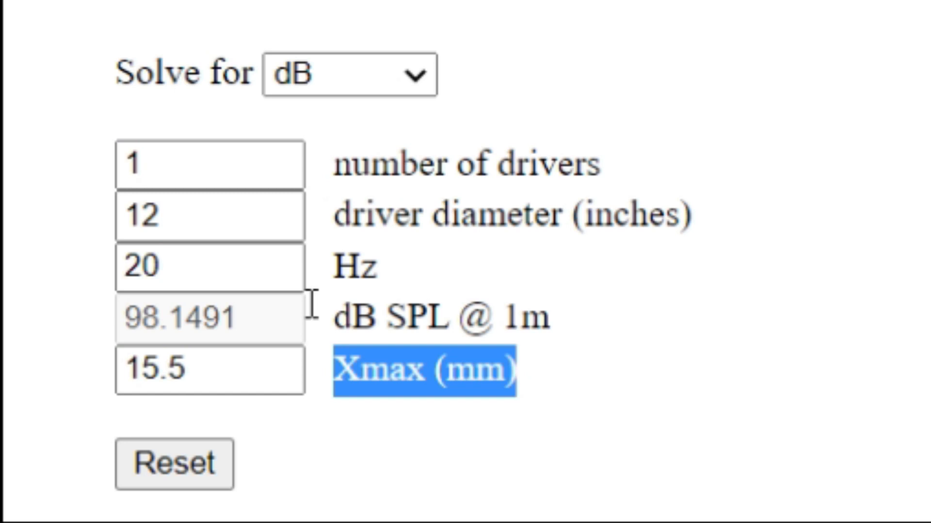
Highlight the 'dB SPL @ 1m' result label and its 1m measuring distance while reviewing 98.1491 dB.
{"action": "left_click", "coordinate": [604, 465]}
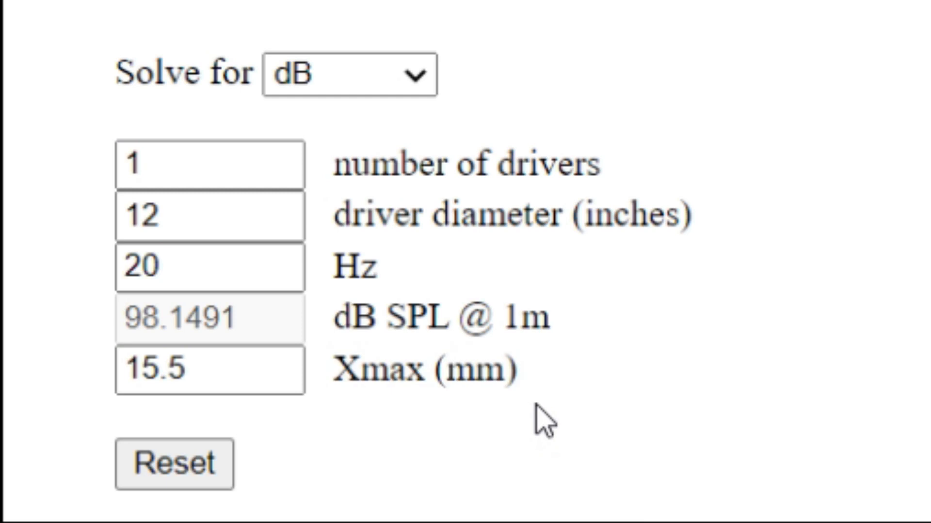
{"action": "left_click_drag", "start_coordinate": [127, 320], "coordinate": [241, 320]}
{"action": "left_click_drag", "start_coordinate": [330, 318], "coordinate": [572, 324]}
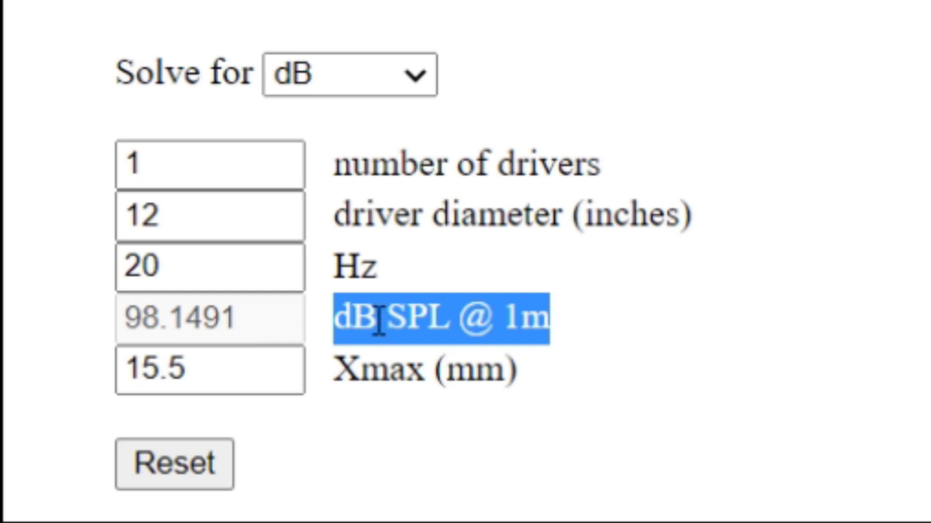
{"action": "left_click", "coordinate": [367, 323]}
{"action": "left_click_drag", "start_coordinate": [364, 321], "coordinate": [582, 313]}
{"action": "left_click", "coordinate": [509, 319]}
{"action": "double_click", "coordinate": [509, 321]}
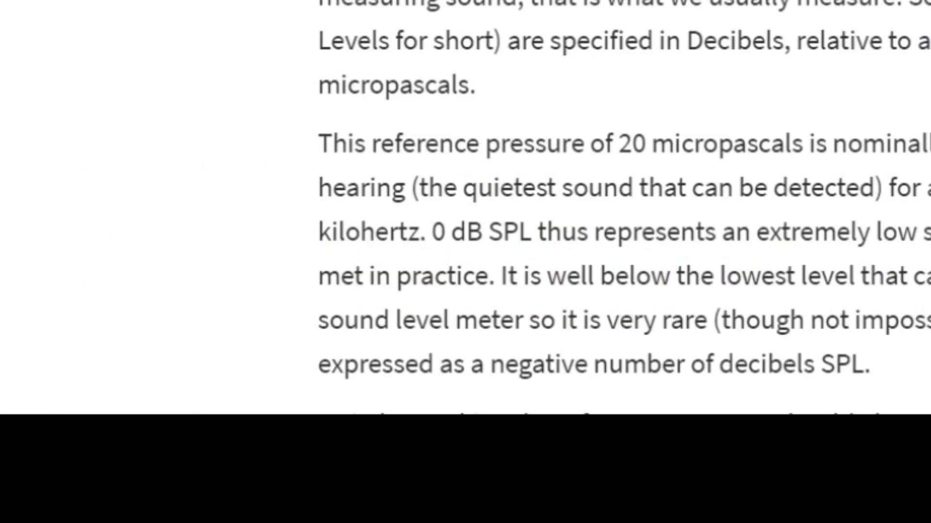
{"action": "scroll", "coordinate": [633, 306], "scroll_direction": "down", "scroll_amount": 3}
{"action": "scroll", "coordinate": [633, 308], "scroll_direction": "down", "scroll_amount": 10}
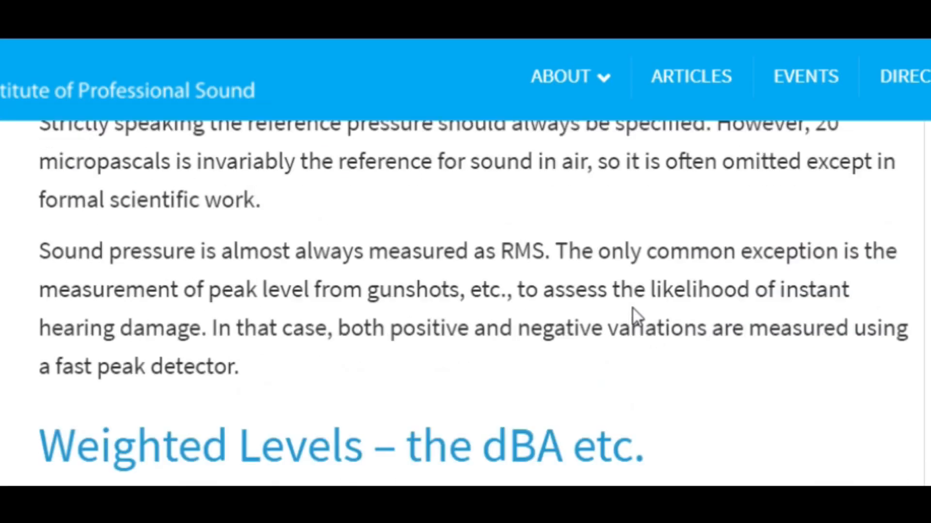
{"action": "scroll", "coordinate": [633, 309], "scroll_direction": "down", "scroll_amount": 3}
{"action": "scroll", "coordinate": [633, 309], "scroll_direction": "down", "scroll_amount": 3}
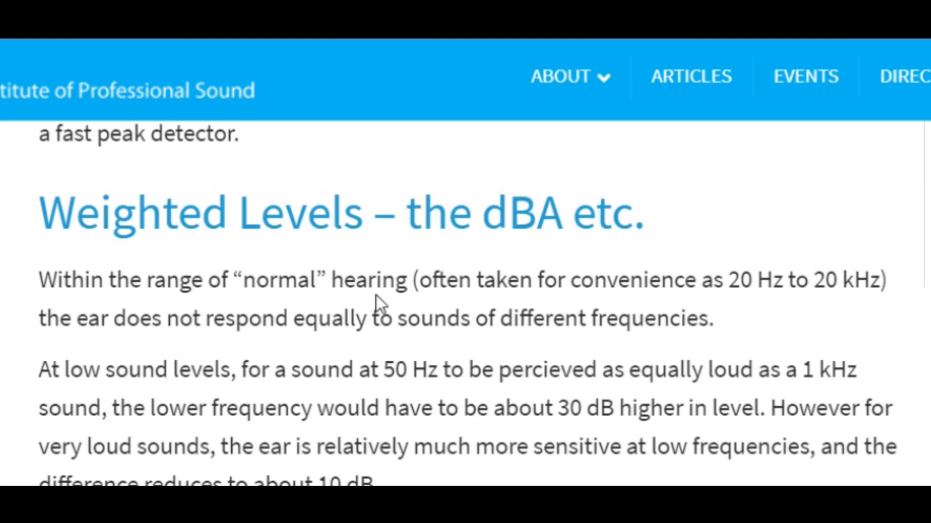
{"action": "scroll", "coordinate": [376, 297], "scroll_direction": "down", "scroll_amount": 2}
{"action": "scroll", "coordinate": [376, 296], "scroll_direction": "up", "scroll_amount": 1}
{"action": "scroll", "coordinate": [507, 256], "scroll_direction": "up", "scroll_amount": 1}
{"action": "left_click_drag", "start_coordinate": [338, 280], "coordinate": [786, 292]}
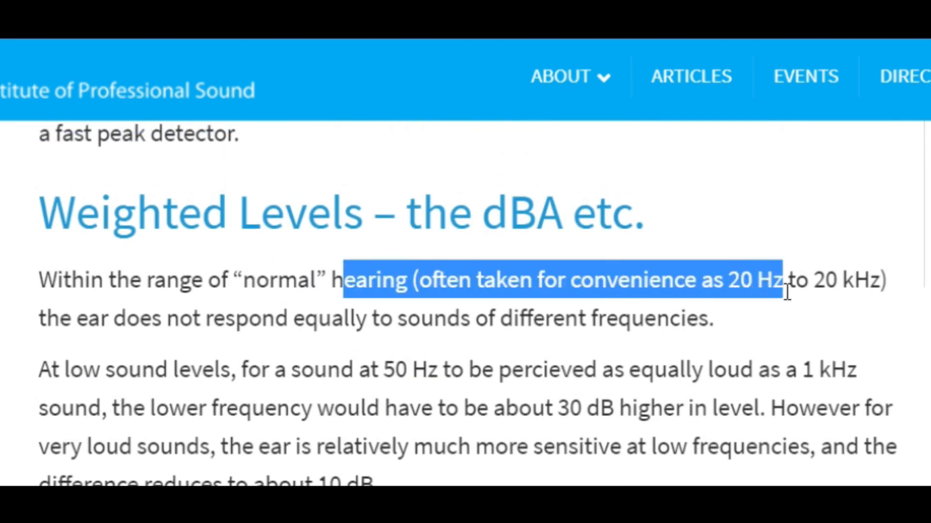
Highlight the article's sentences on unequal frequency response and low-frequency loudness differences.
{"action": "left_click", "coordinate": [566, 305]}
{"action": "left_click_drag", "start_coordinate": [382, 280], "coordinate": [848, 318]}
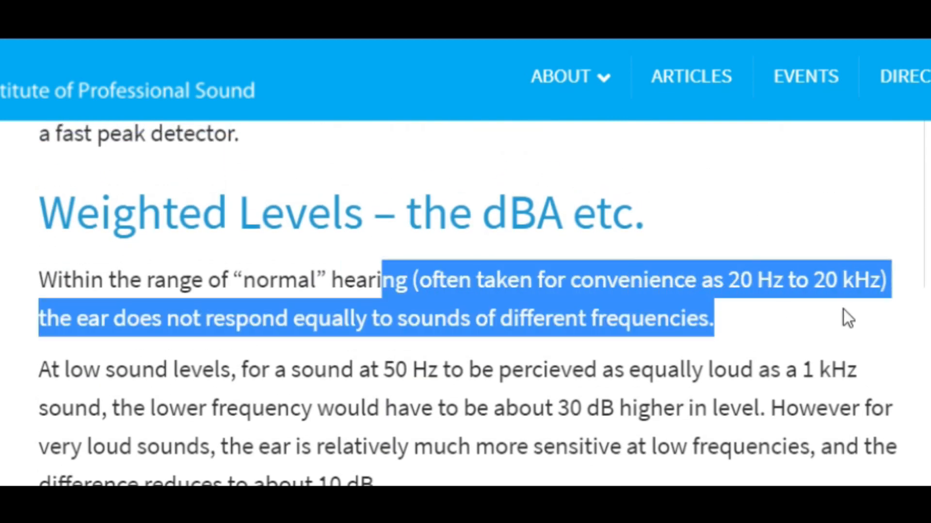
{"action": "scroll", "coordinate": [824, 309], "scroll_direction": "down", "scroll_amount": 1}
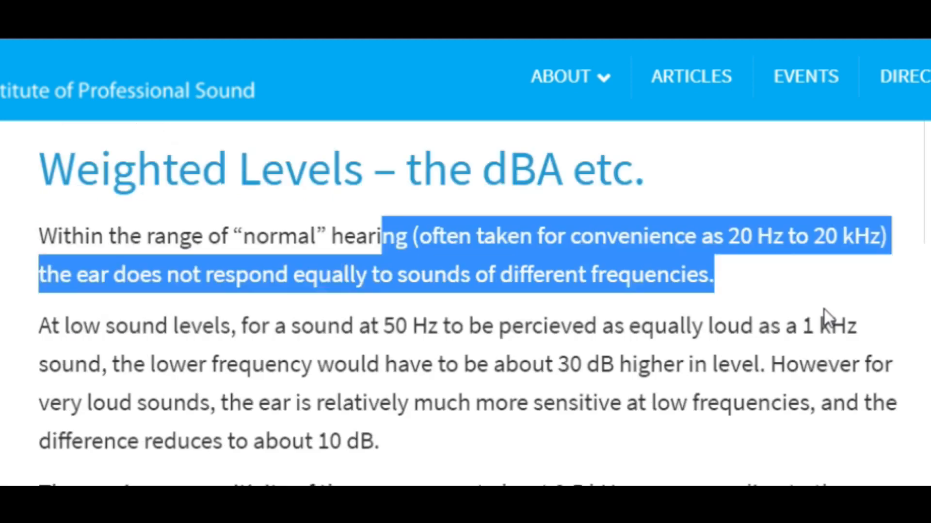
{"action": "scroll", "coordinate": [439, 273], "scroll_direction": "down", "scroll_amount": 2}
{"action": "left_click_drag", "start_coordinate": [64, 219], "coordinate": [571, 222]}
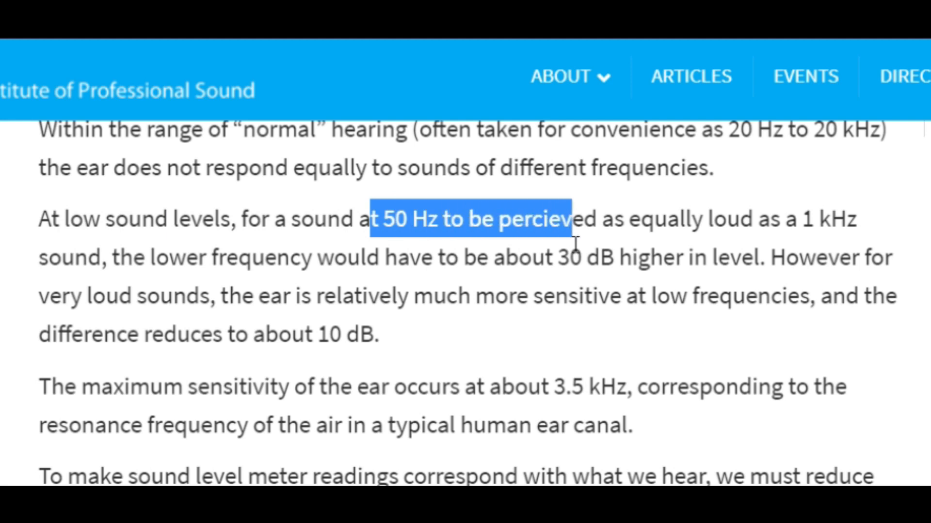
{"action": "left_click_drag", "start_coordinate": [615, 219], "coordinate": [856, 220]}
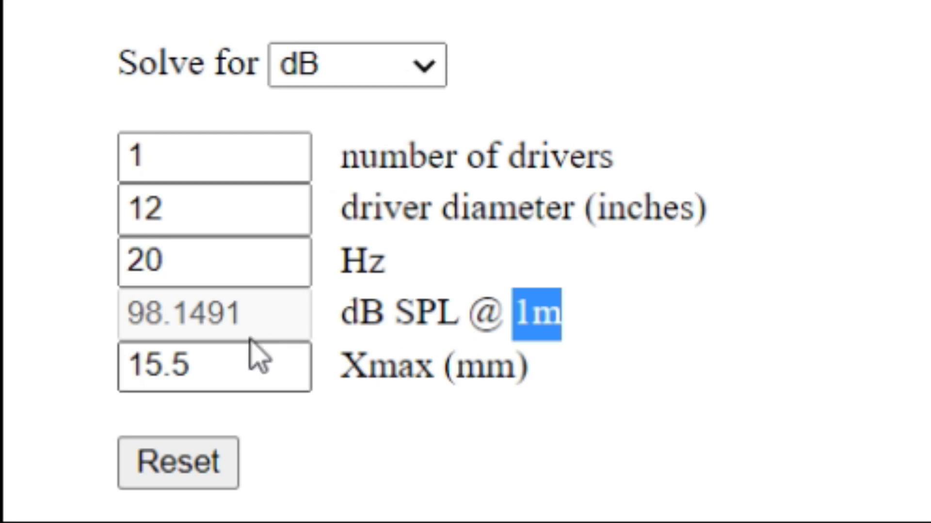
Highlight the 98.1491 dB result for one 12-inch driver at 20 Hz, then deselect it.
{"action": "left_click_drag", "start_coordinate": [131, 313], "coordinate": [247, 331]}
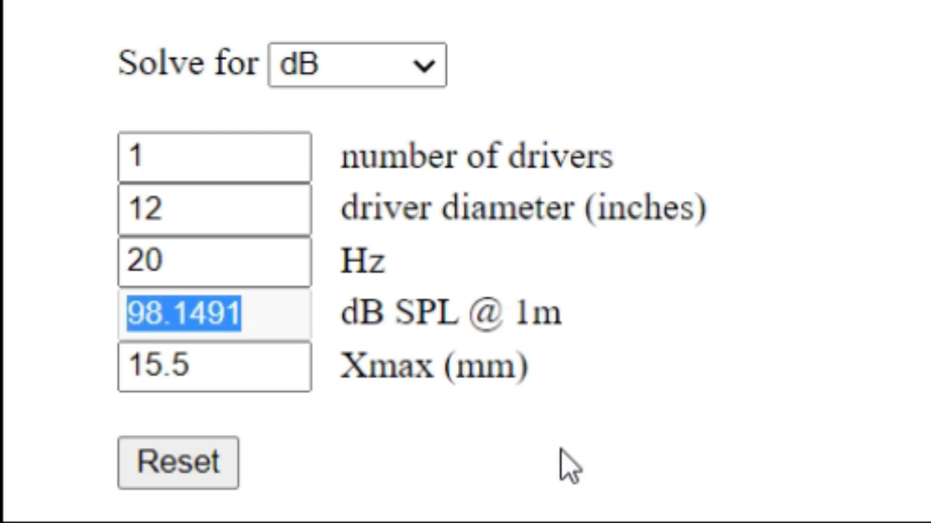
{"action": "left_click", "coordinate": [516, 494]}
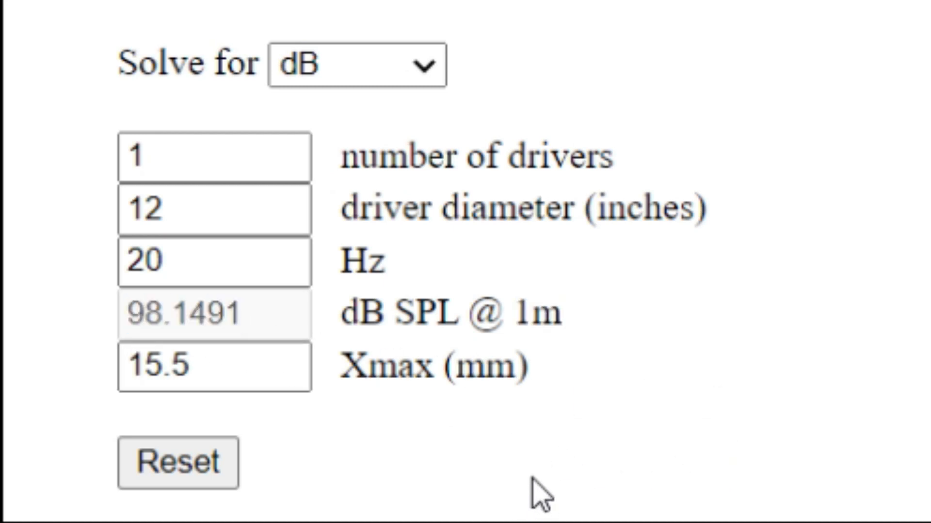